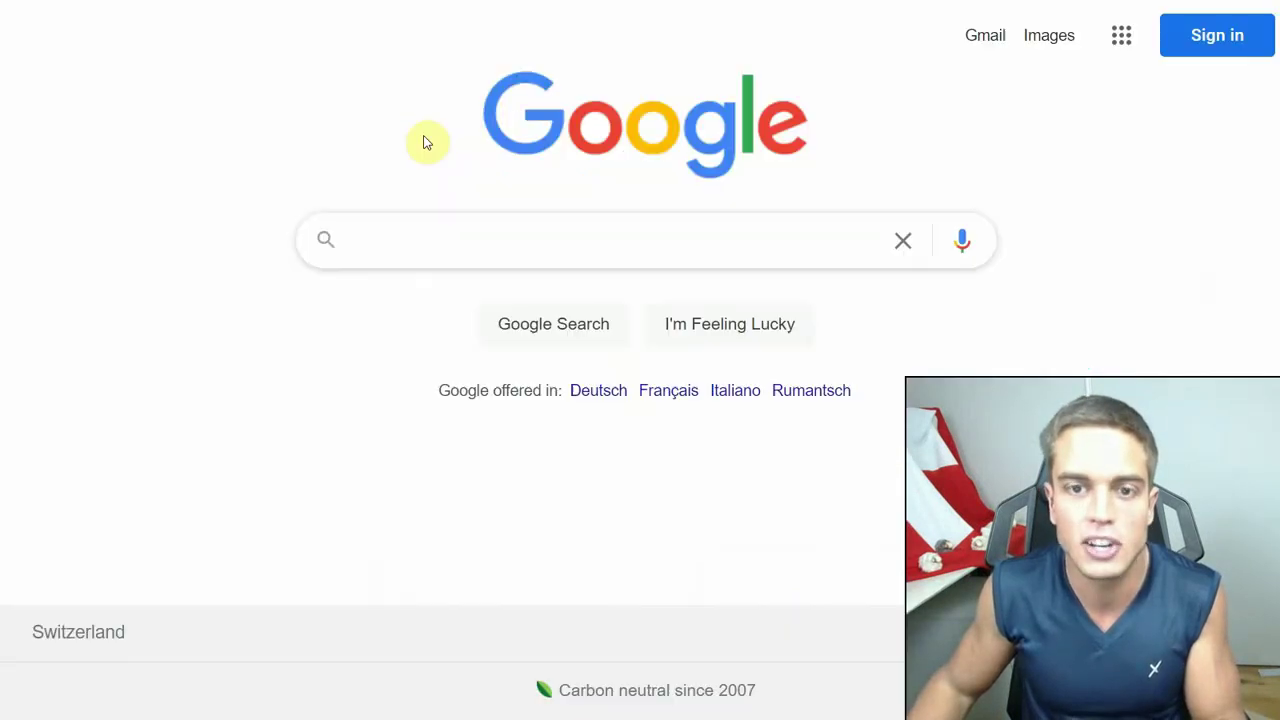
Search Google for "hackerbot", open the HackerBot.net site and view its Top Game Hacks section.
left_click(421, 242)
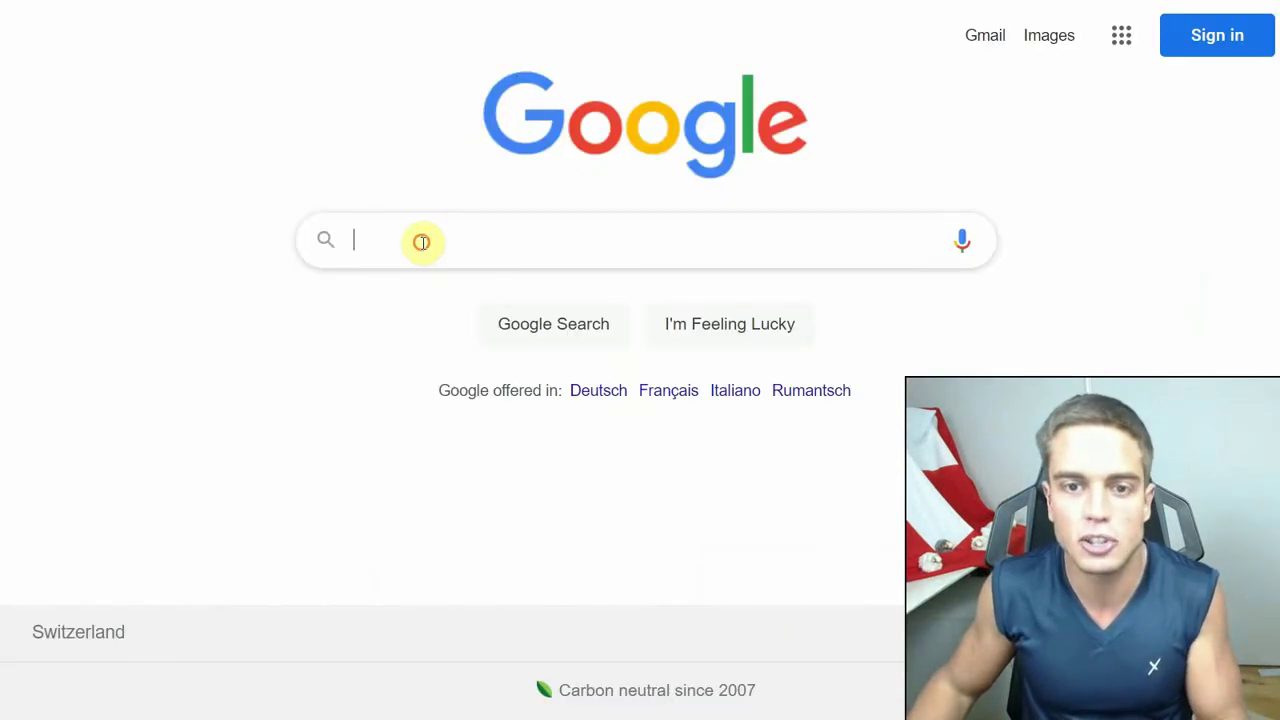
type("hackerbot")
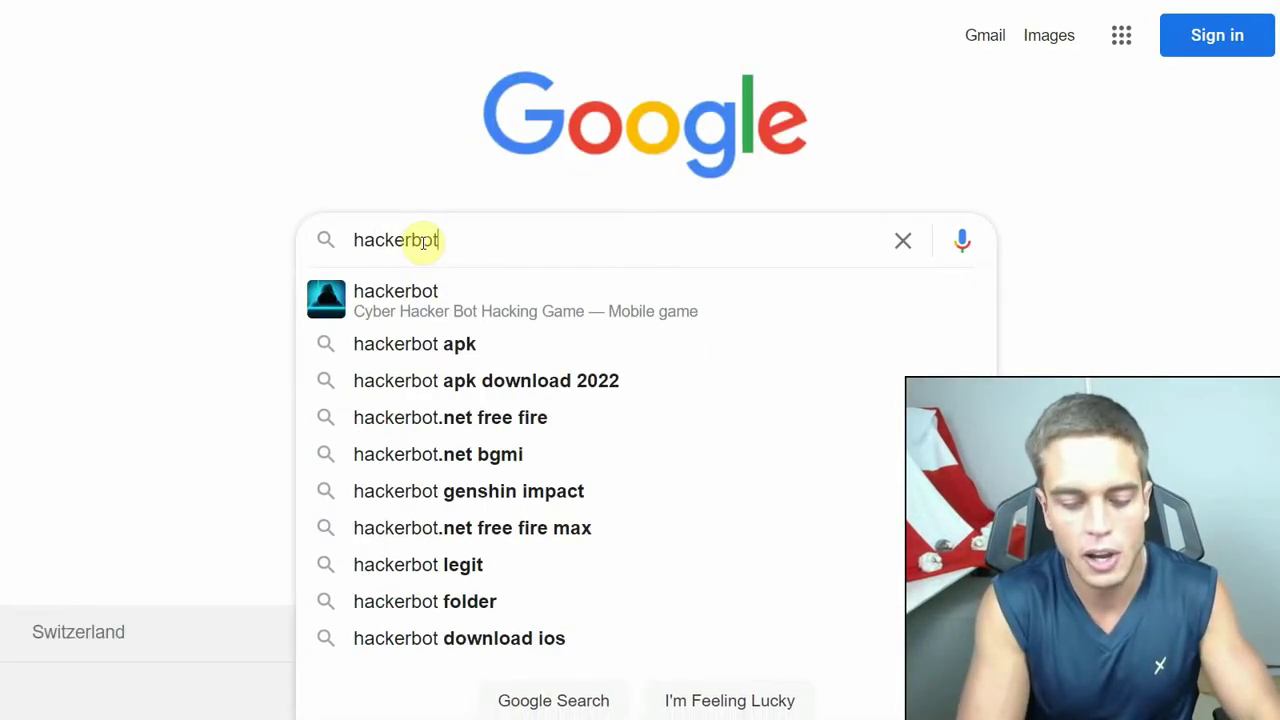
key("Return")
left_click(330, 272)
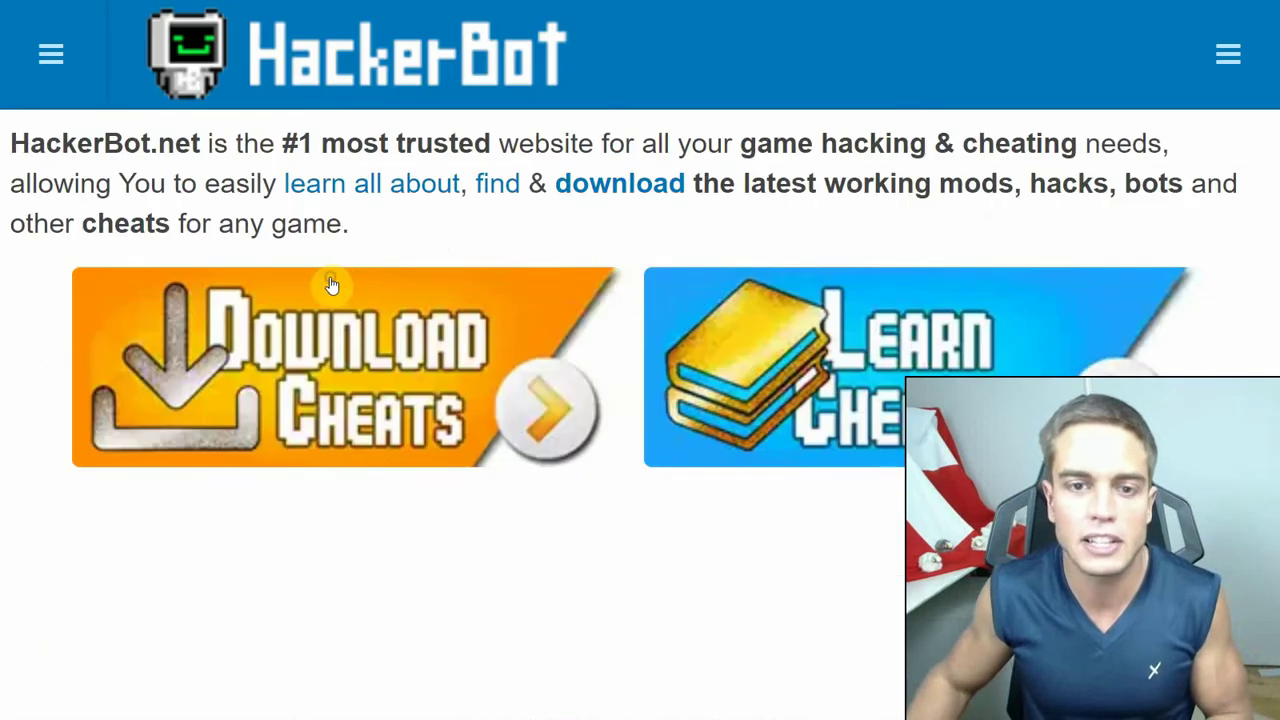
scroll(326, 272, "down", 5)
scroll(327, 273, "down", 15)
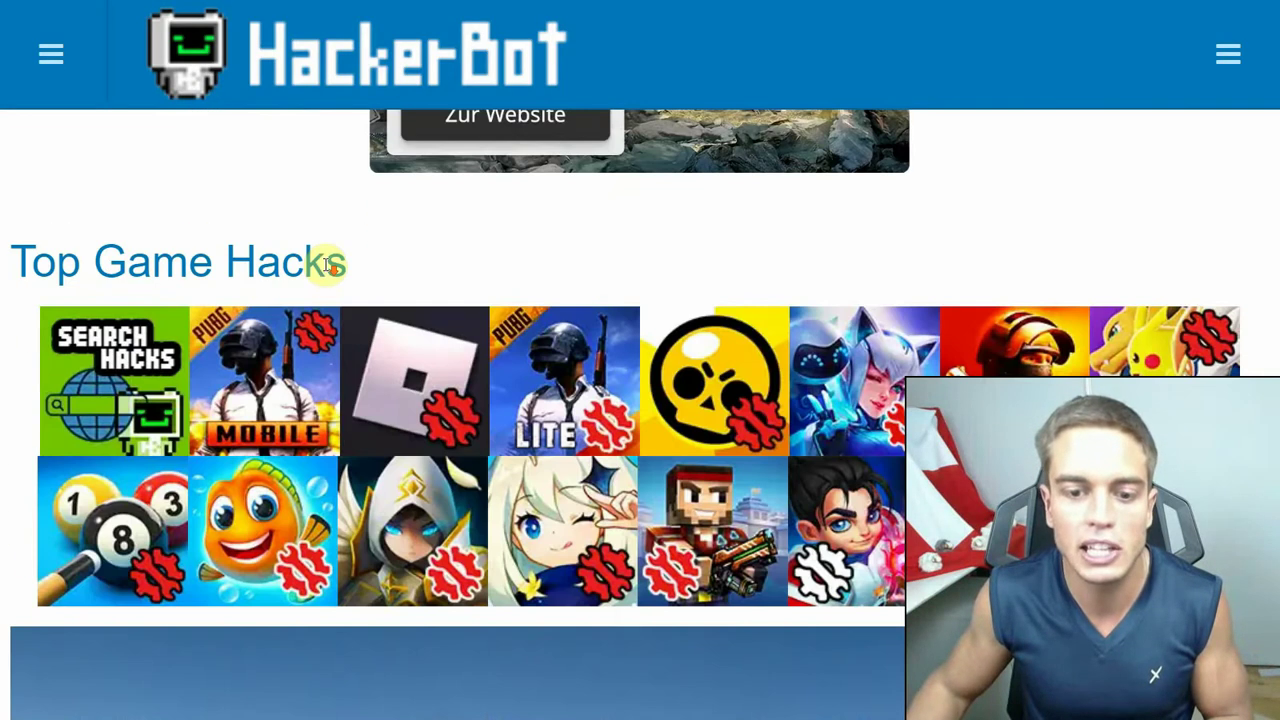
scroll(325, 273, "down", 2)
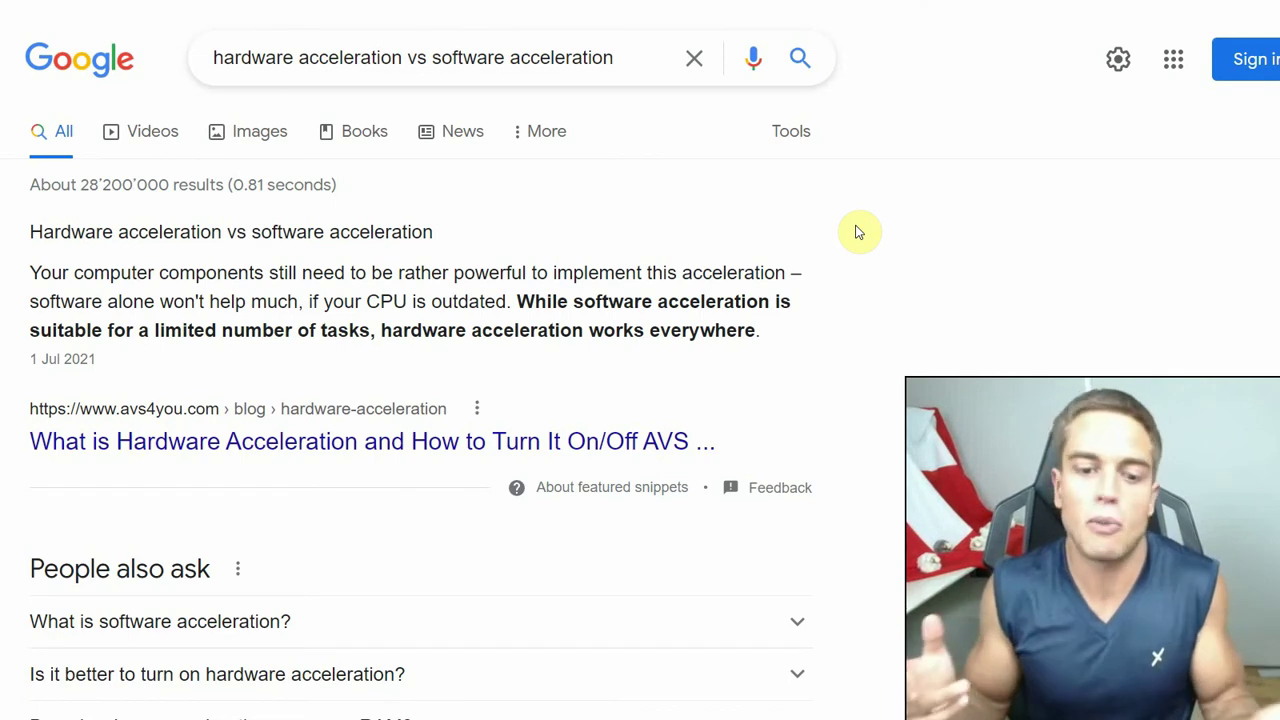
Switch to NoxPlayer, launch the Tiny Miner game and decline its tutorial.
key("alt+Tab")
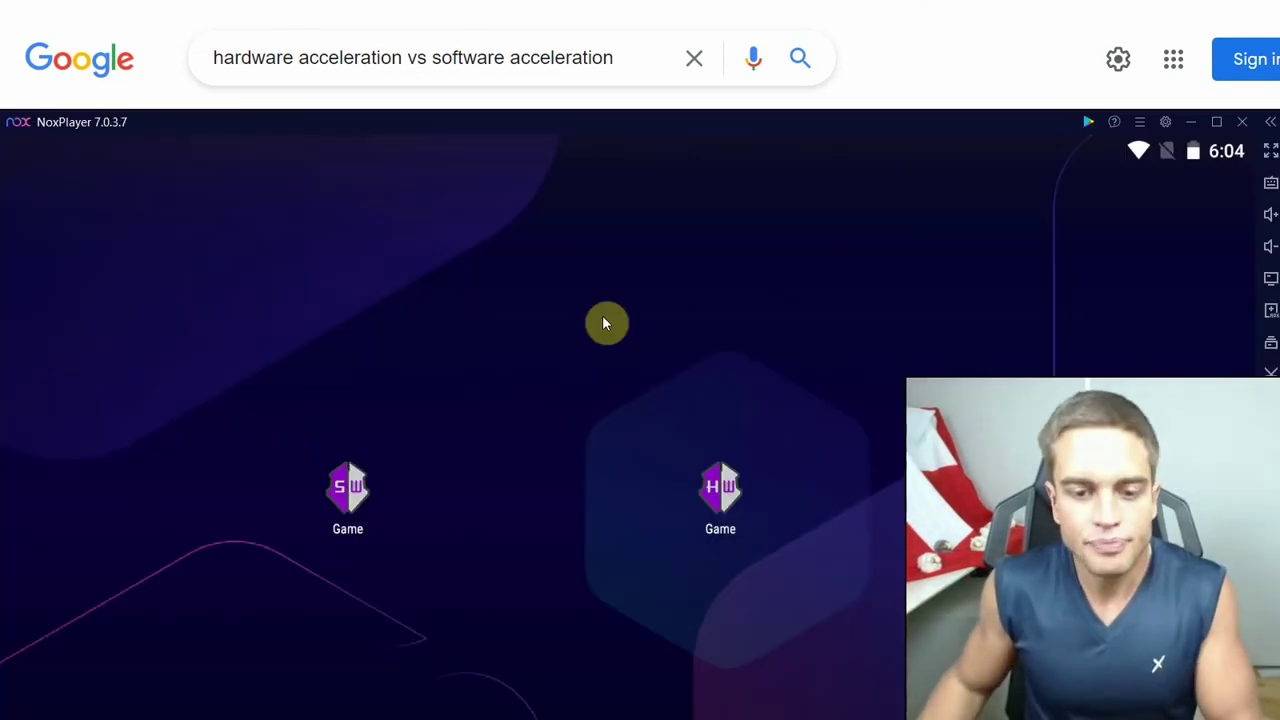
left_click_drag(479, 590, 826, 569)
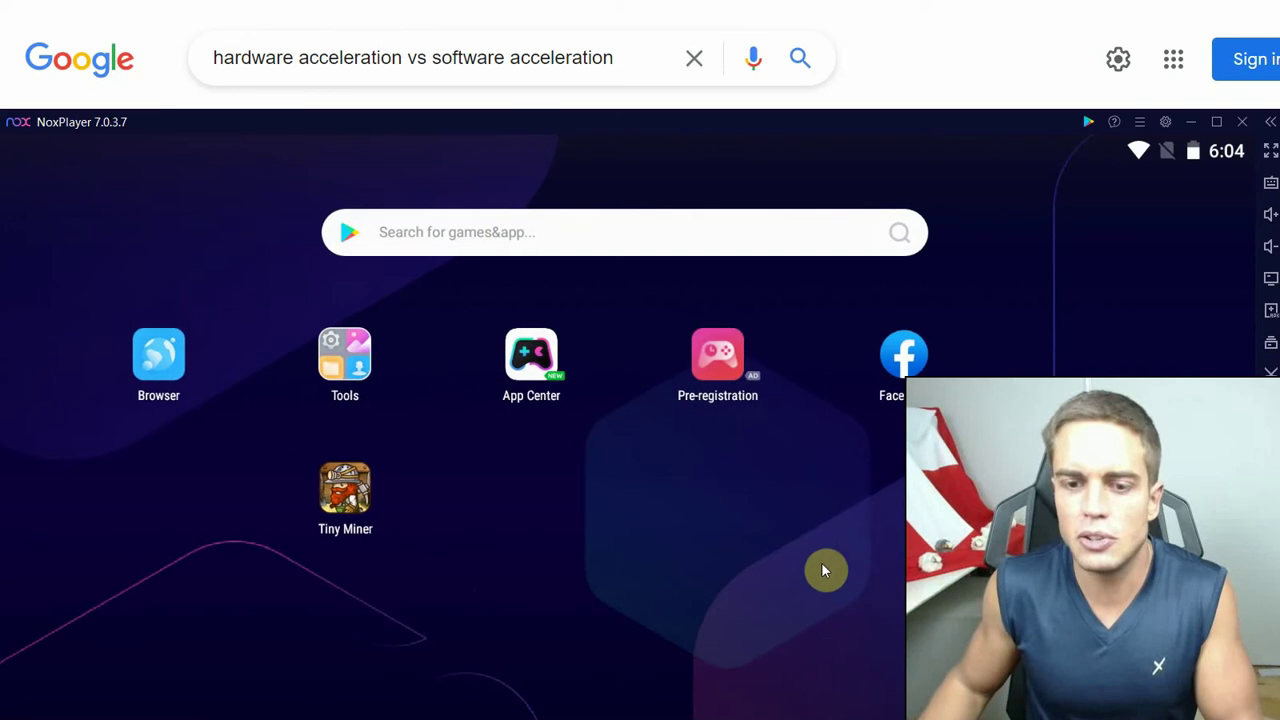
left_click(360, 505)
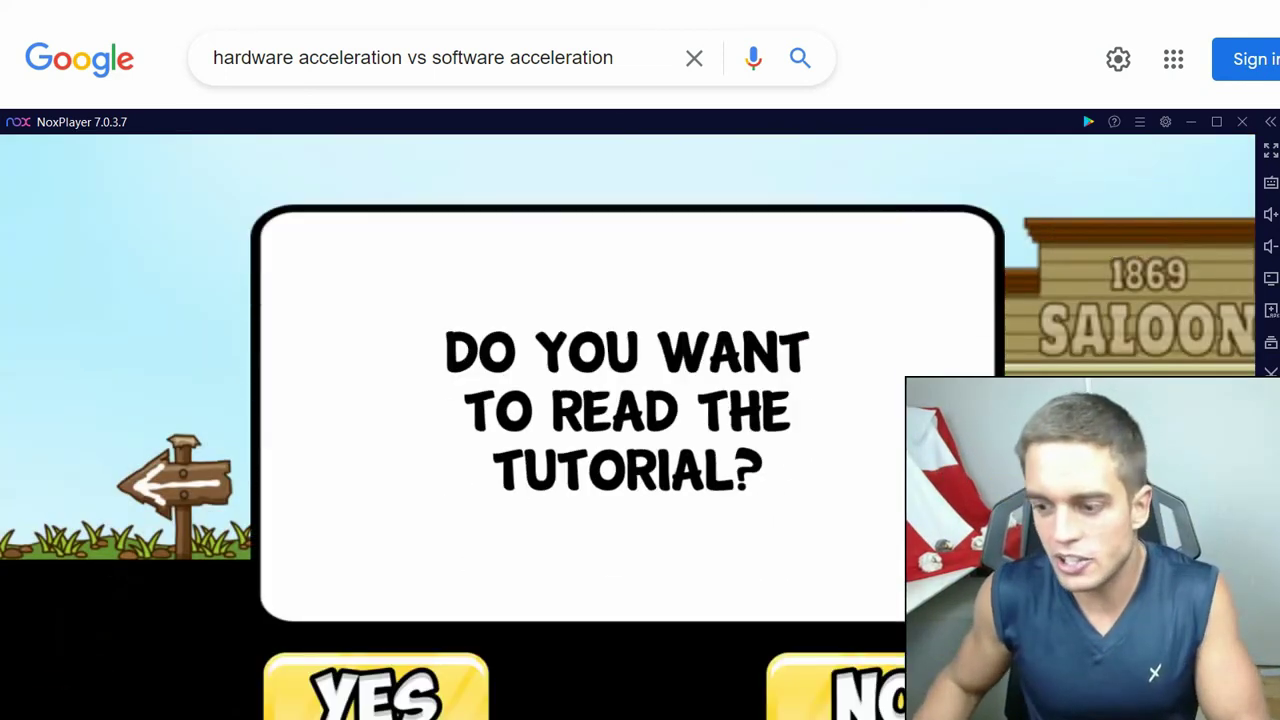
left_click(846, 689)
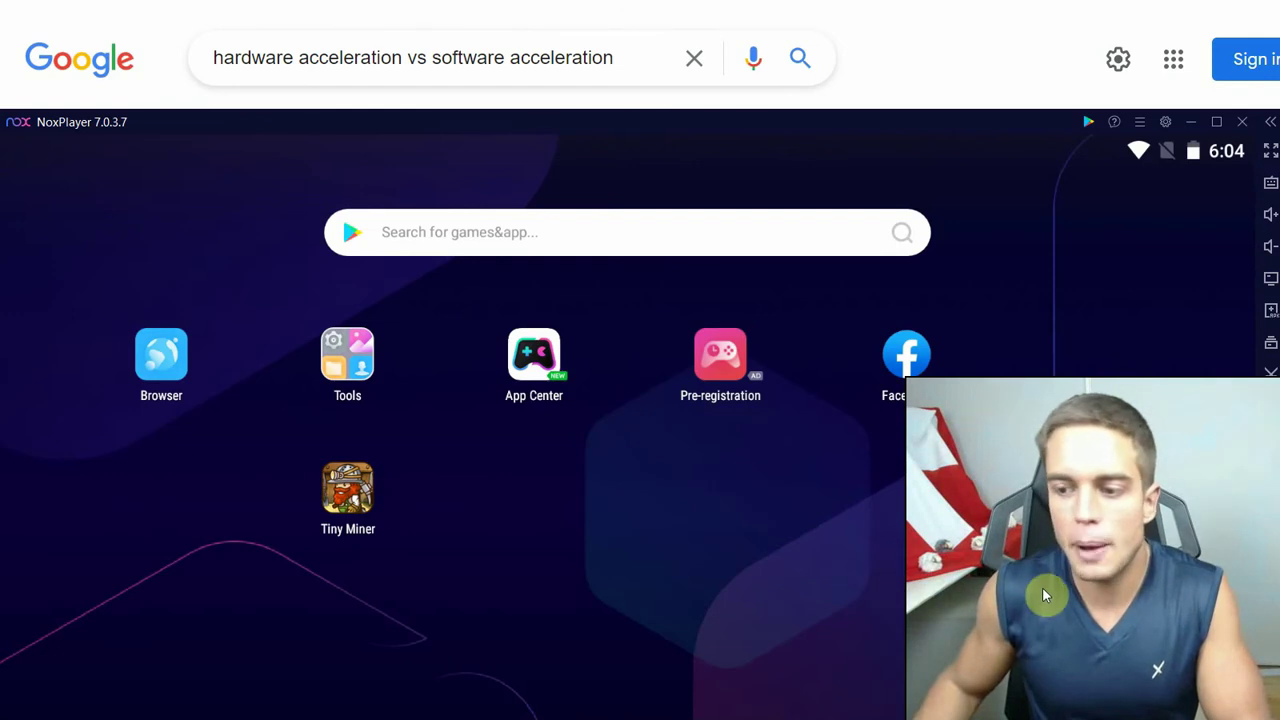
Launch the software-accelerated (SW) GameGuardian and place its floating icon in the upper-left corner of the emulator screen.
left_click_drag(1043, 597, 309, 517)
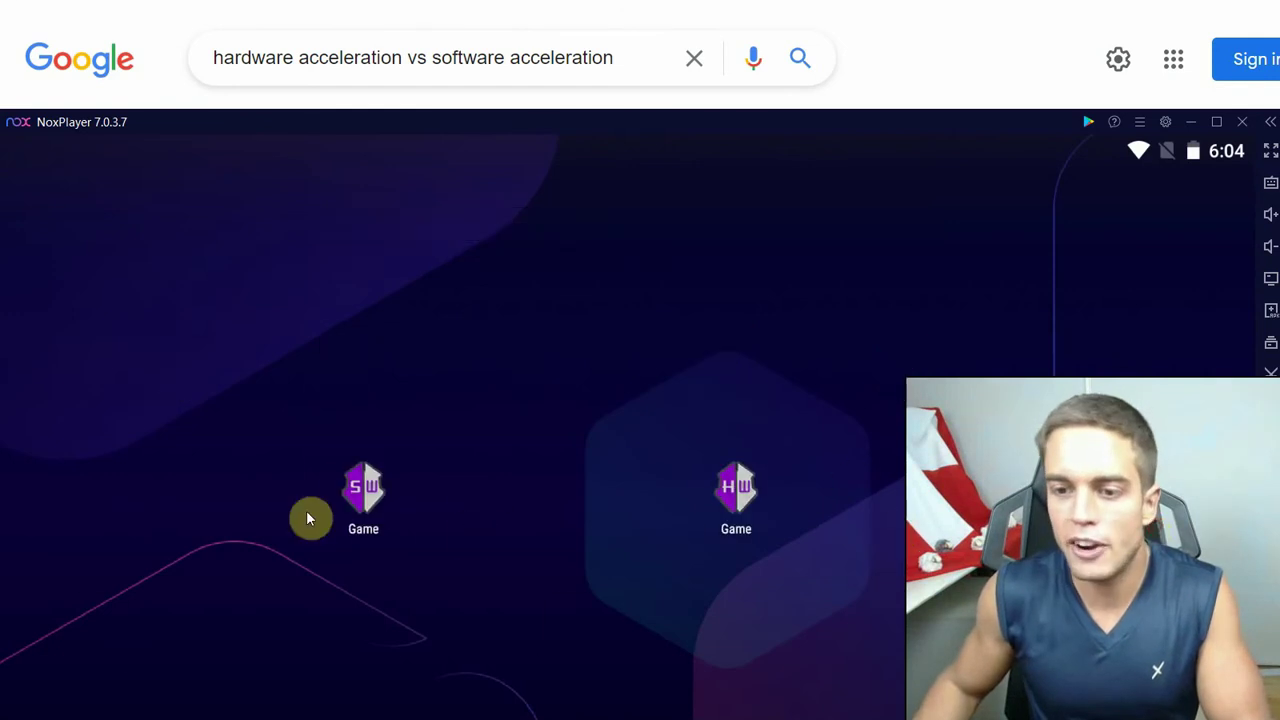
left_click(359, 491)
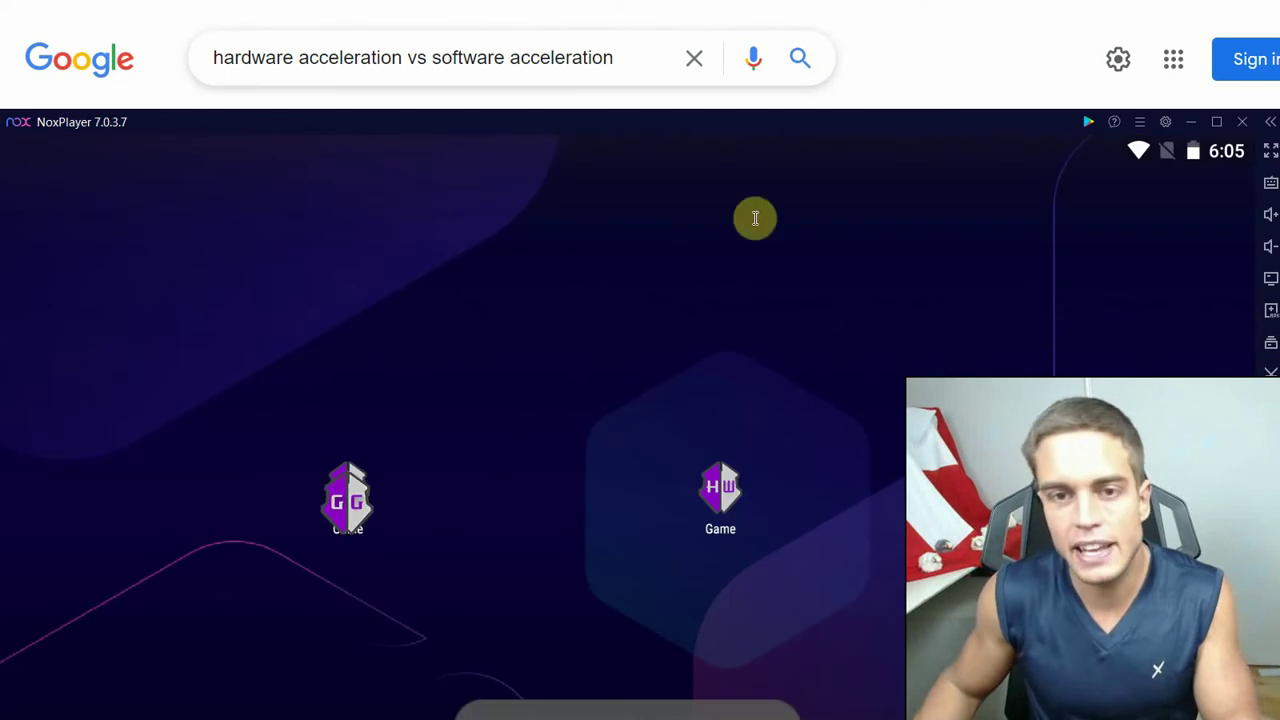
left_click_drag(543, 125, 543, 13)
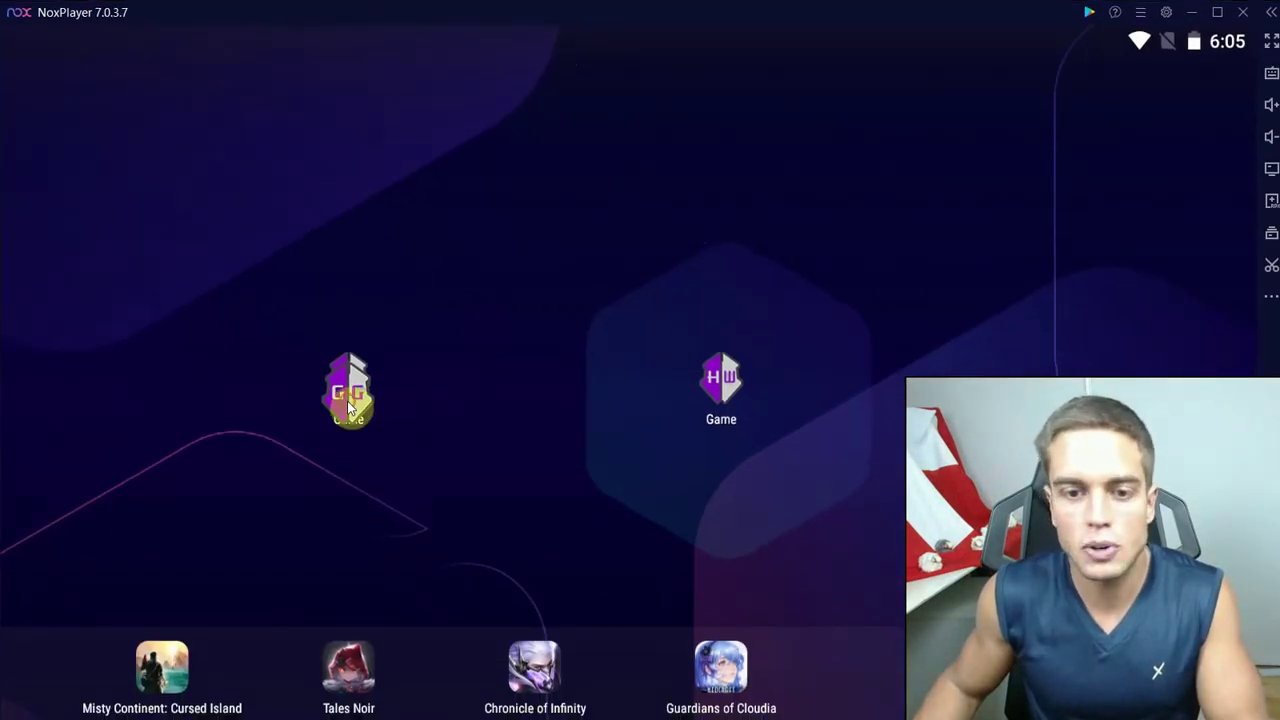
left_click_drag(350, 405, 60, 68)
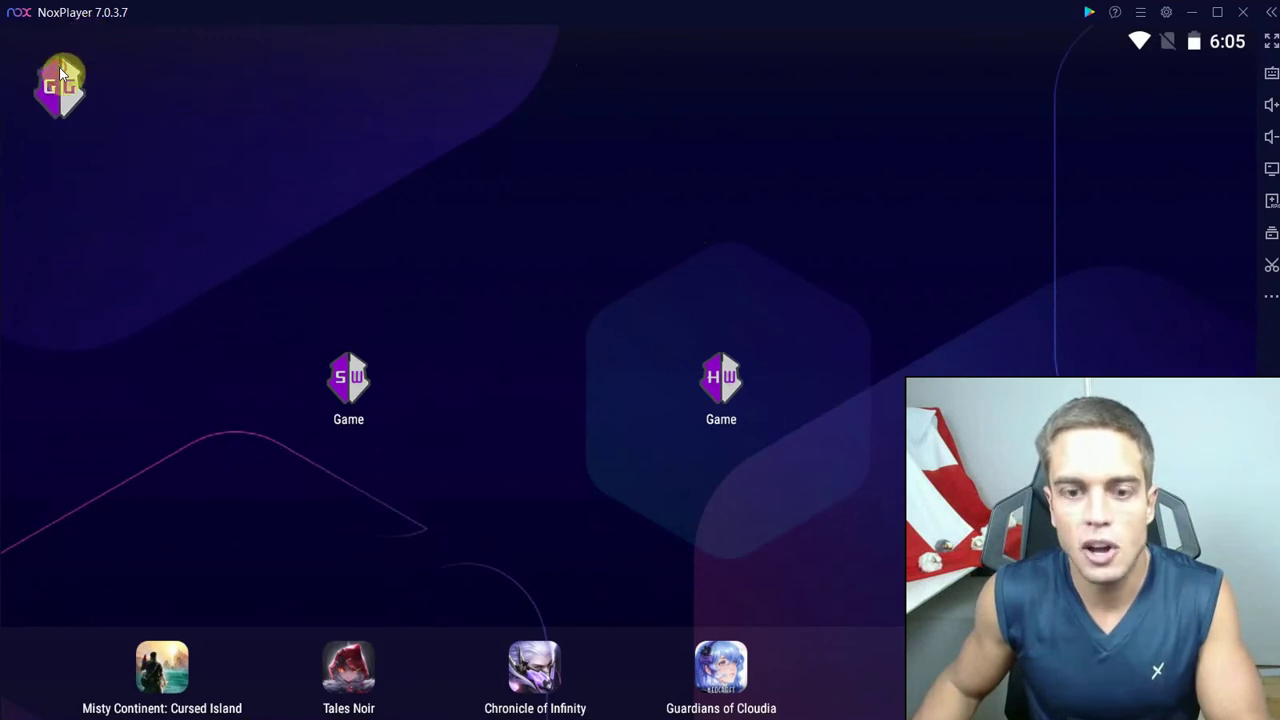
Return to the running Tiny Miner game and choose it as the GameGuardian process.
left_click(1270, 712)
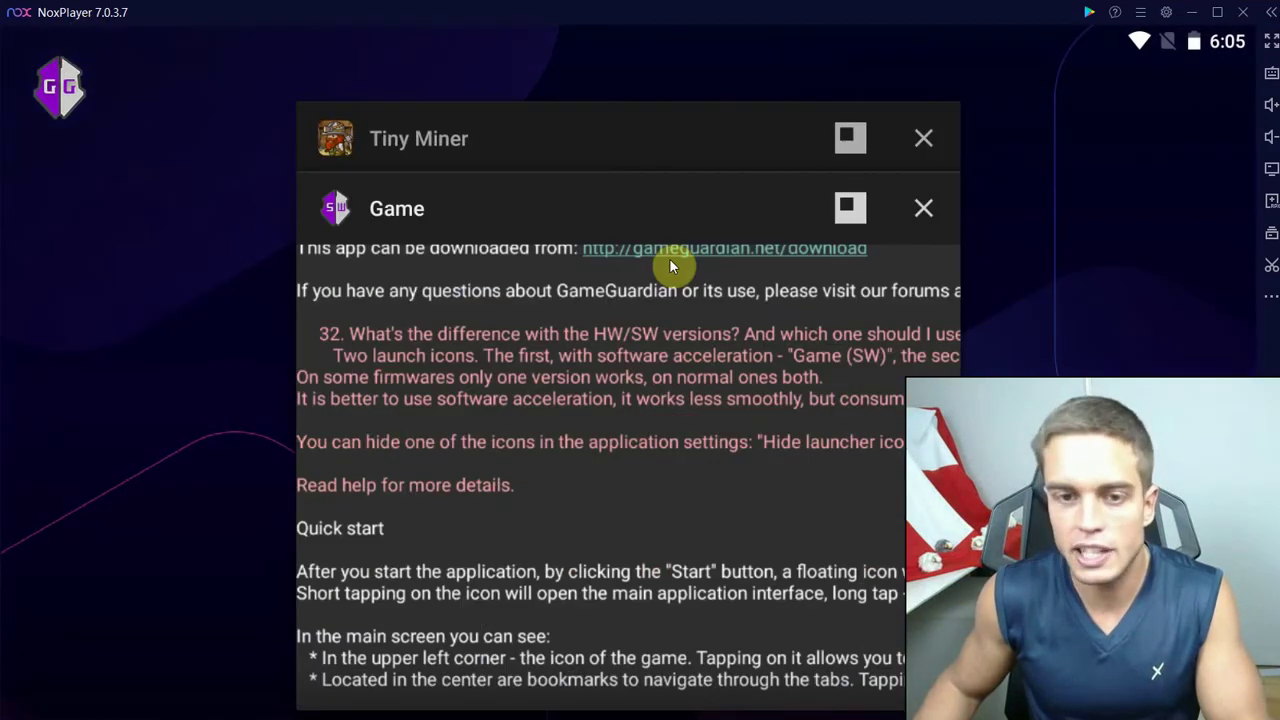
left_click(655, 142)
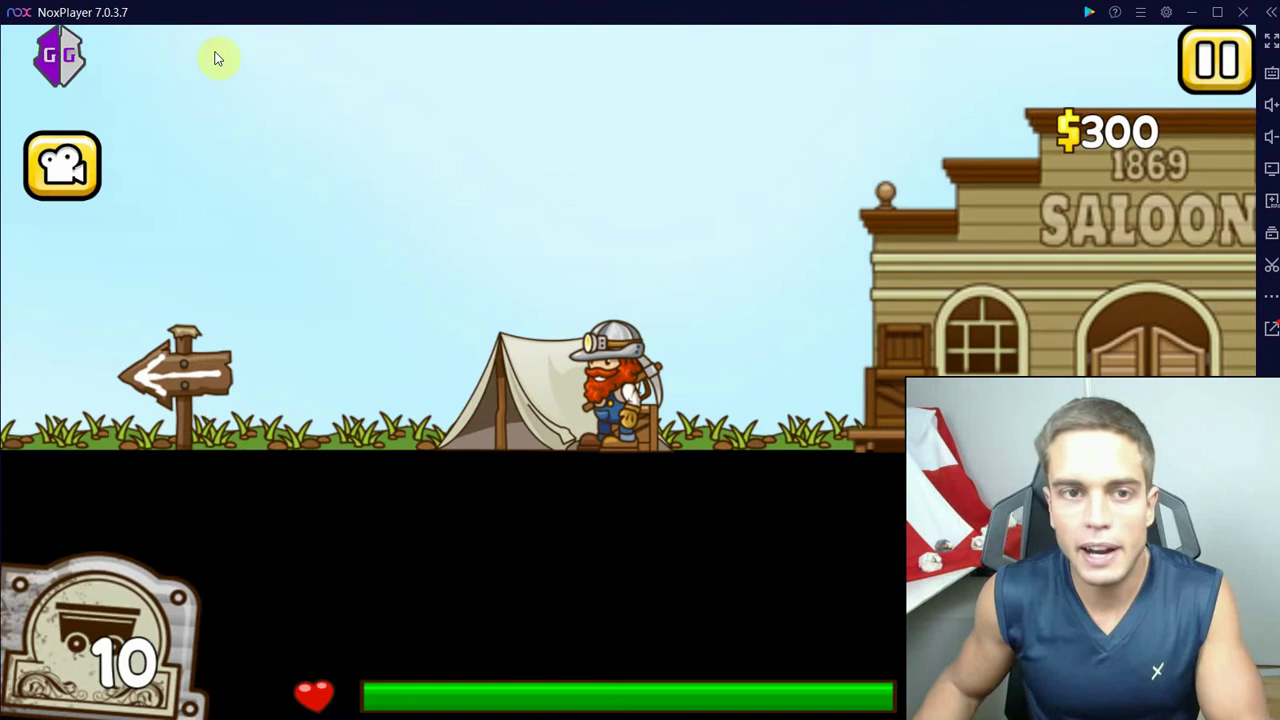
left_click(64, 56)
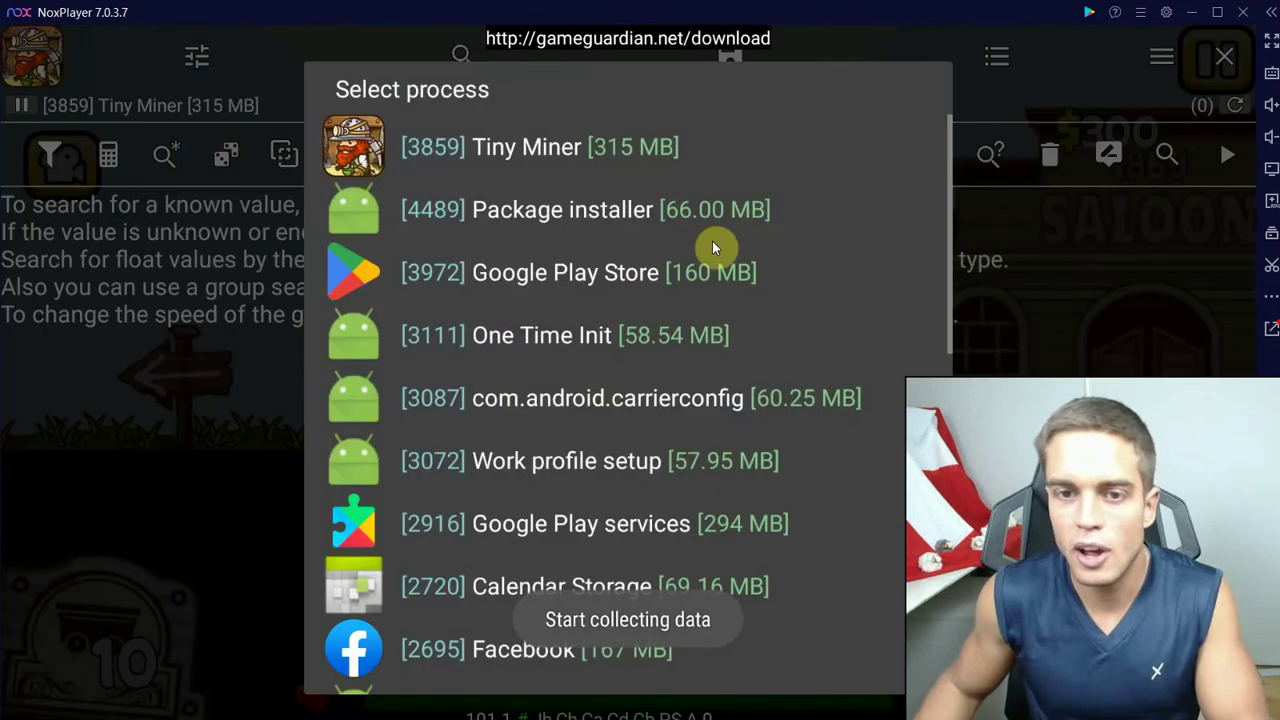
left_click(457, 147)
Run a known-value search for 300 in Tiny Miner's memory with the Auto data type.
left_click(1165, 152)
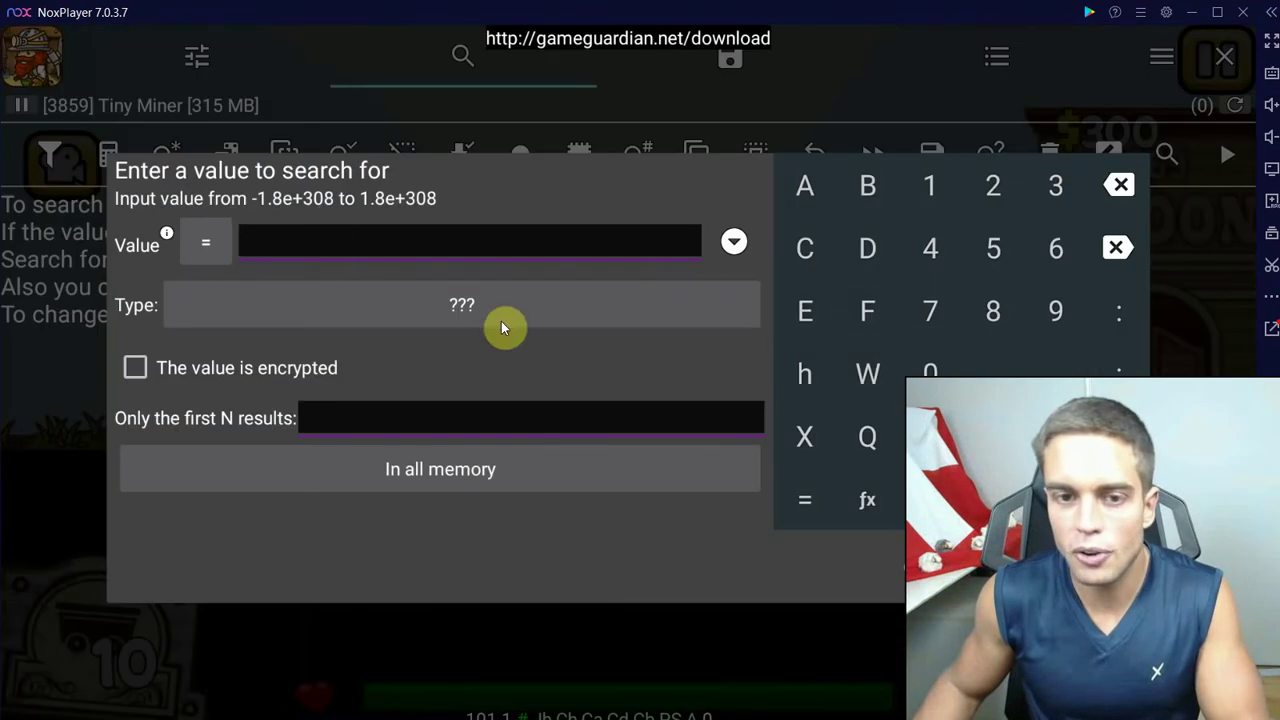
left_click(930, 373)
left_click(930, 373)
left_click(1047, 570)
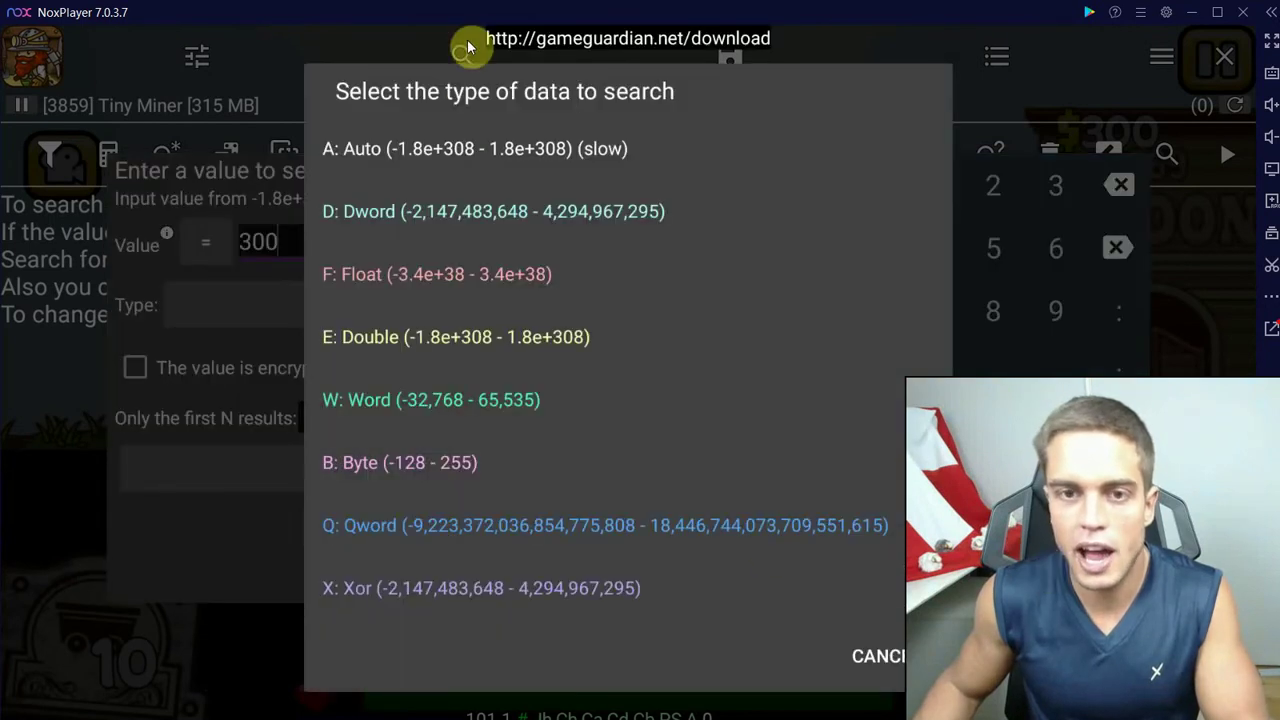
left_click(435, 152)
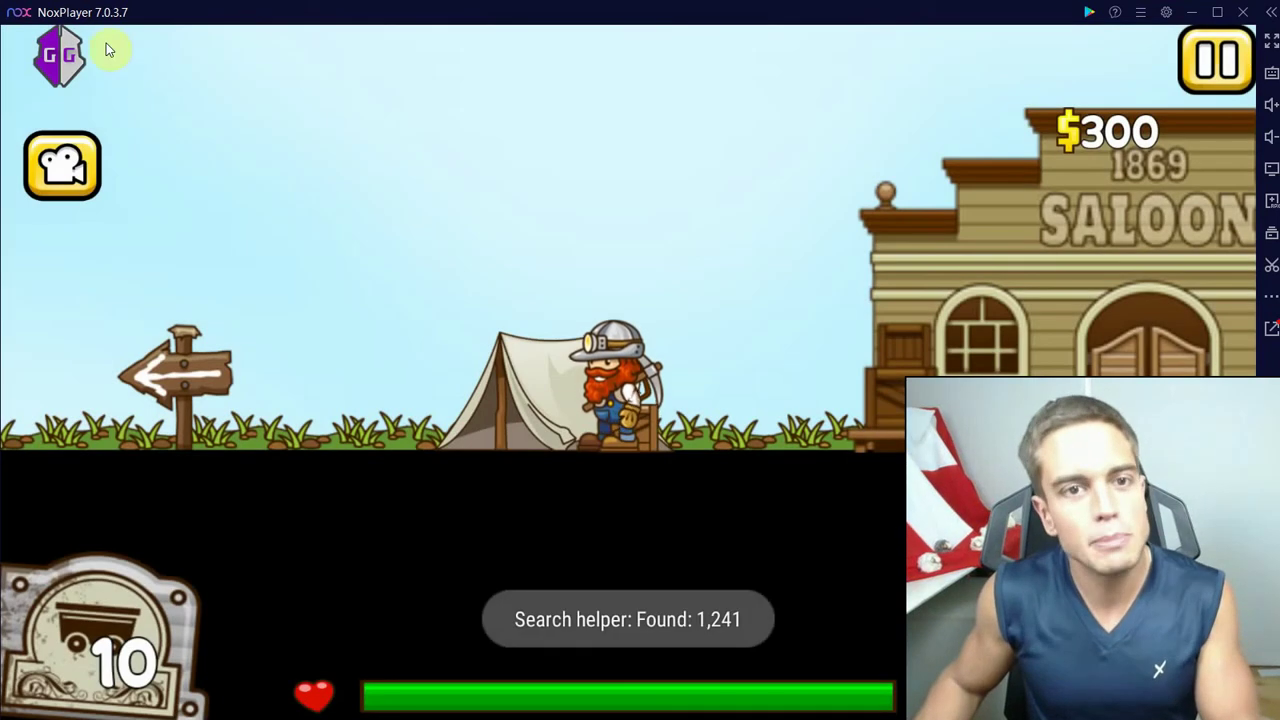
Load the speedhack controls beside the floating GameGuardian icon and reopen the list of search results.
left_click_drag(62, 58, 68, 84)
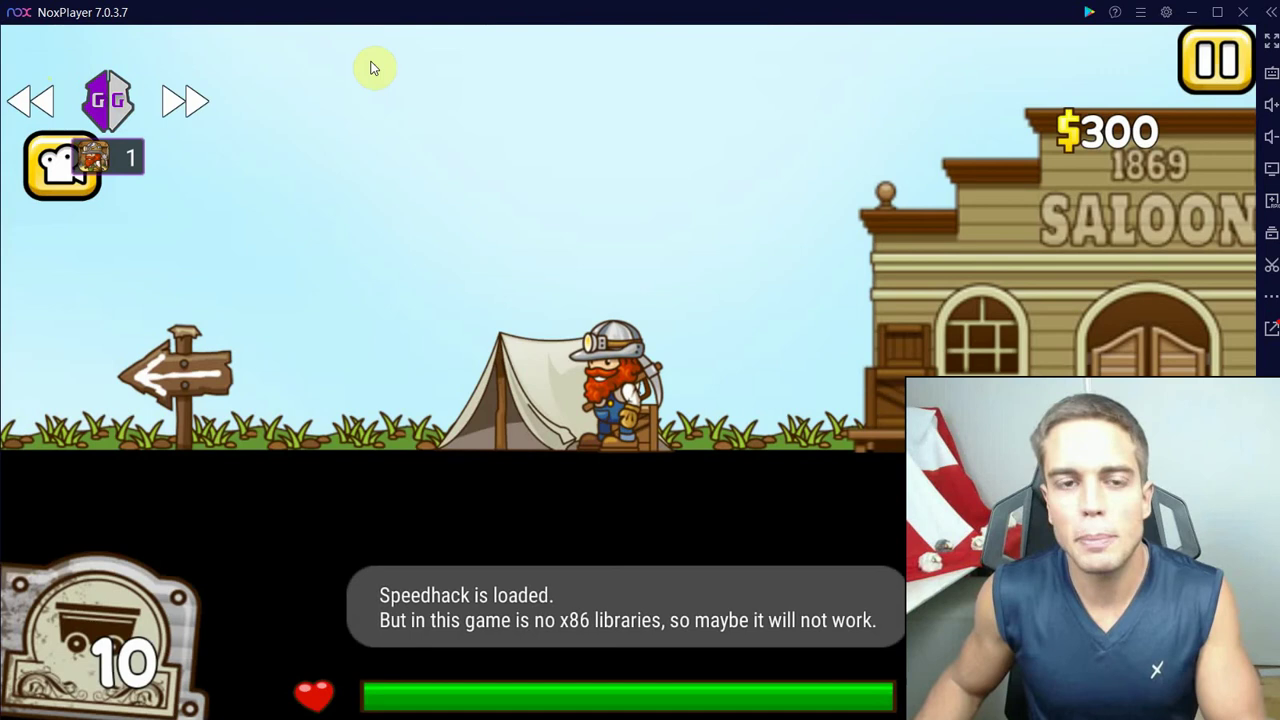
left_click(104, 100)
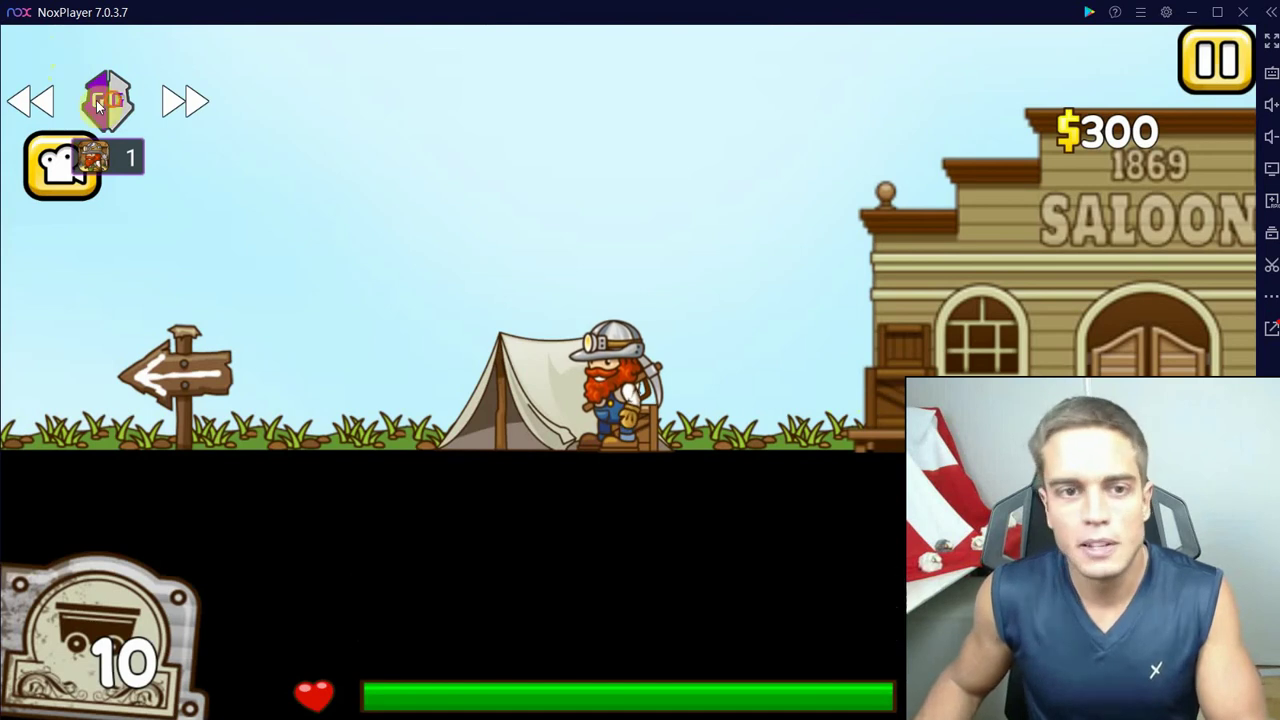
left_click(1000, 568)
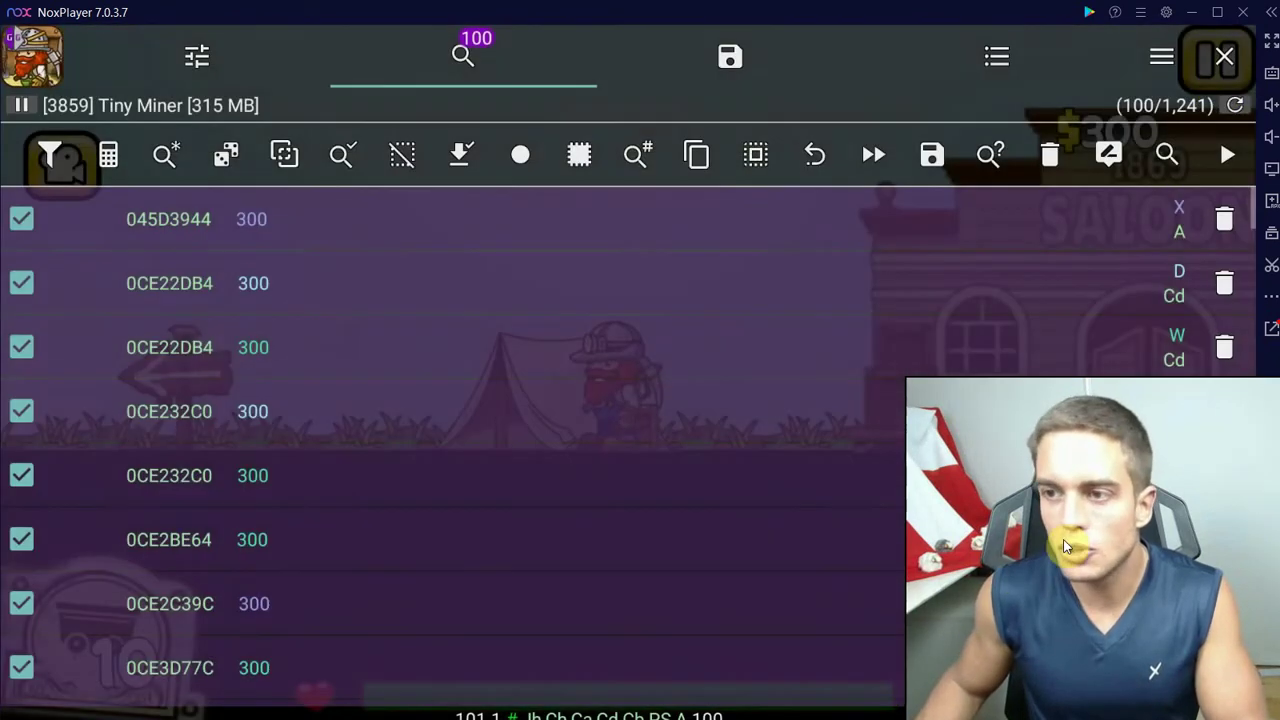
Exit the software-accelerated GameGuardian and launch the hardware-accelerated (HW) version instead.
left_click(1224, 56)
left_click(157, 326)
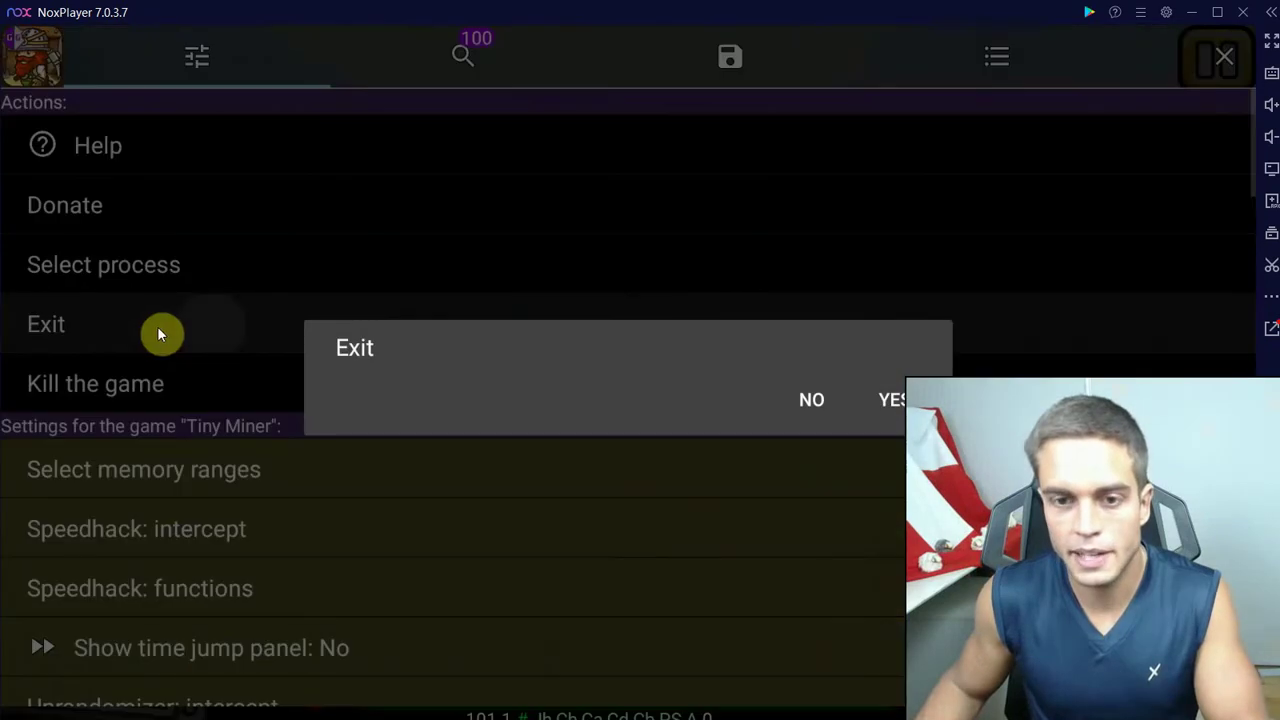
left_click(891, 400)
left_click(723, 377)
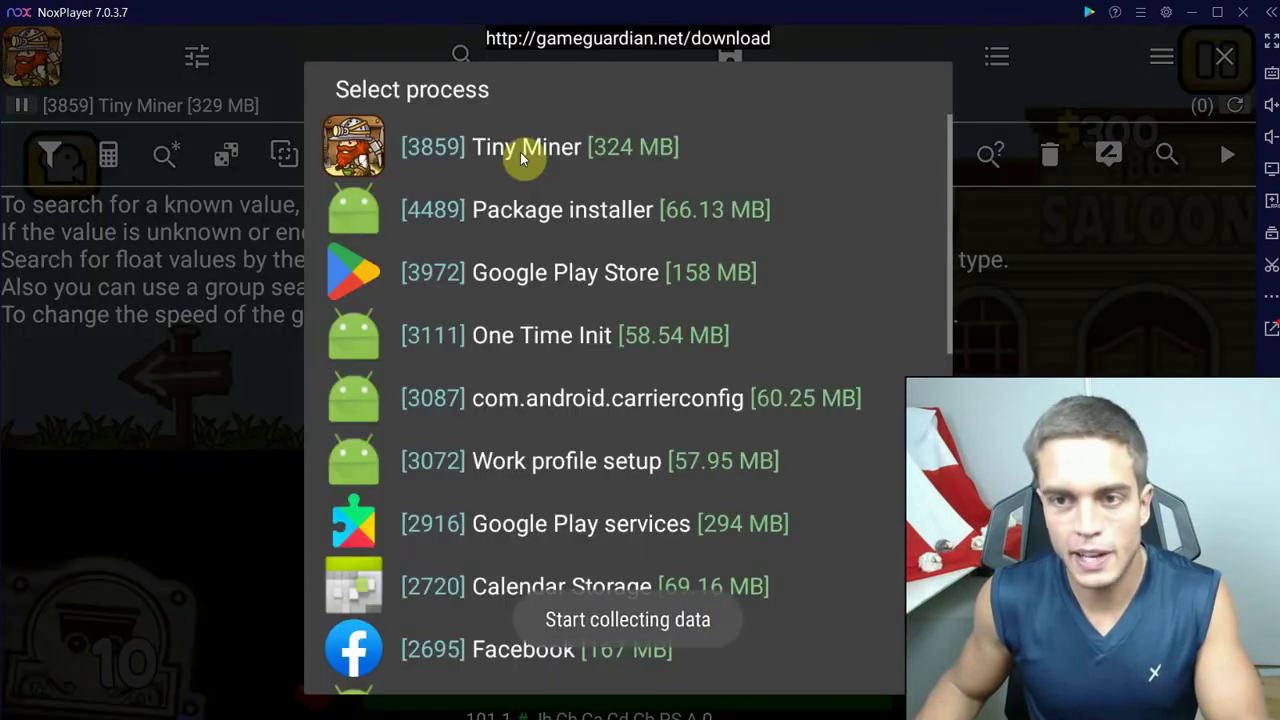
Select the Tiny Miner process in the HW version and search its memory for 300 with the Auto data type.
left_click(521, 158)
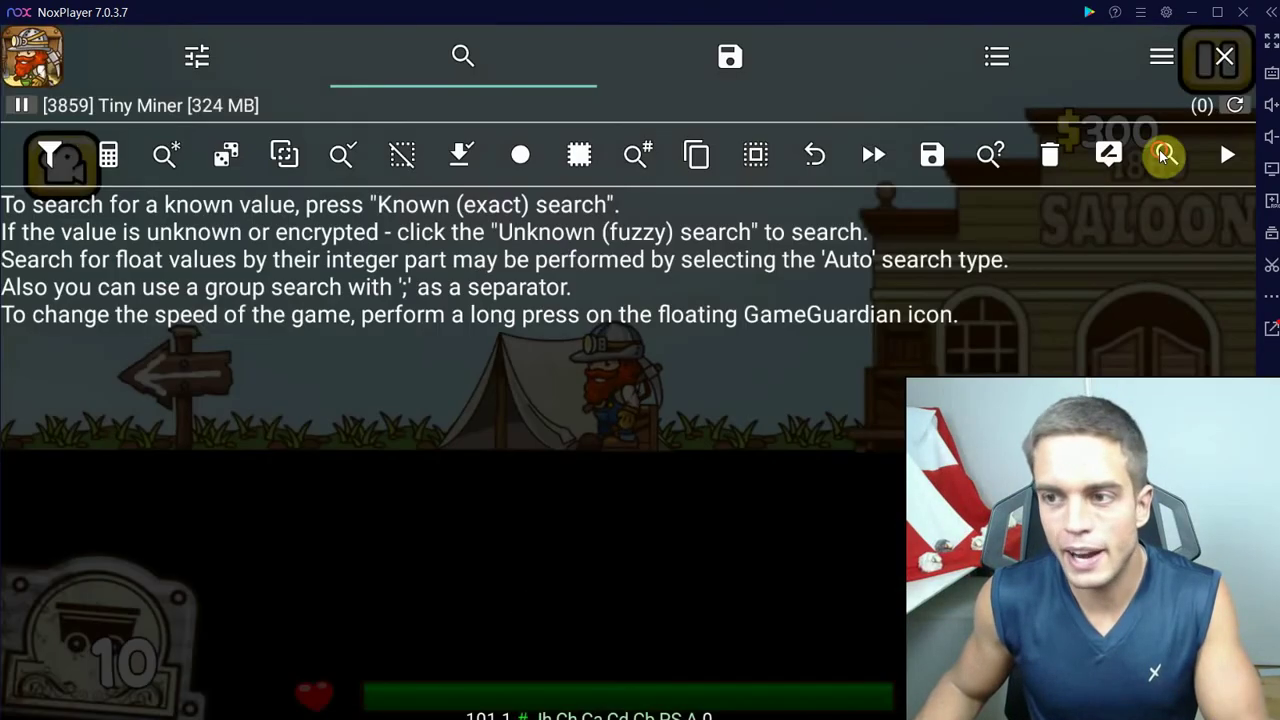
left_click(1165, 153)
left_click(1049, 189)
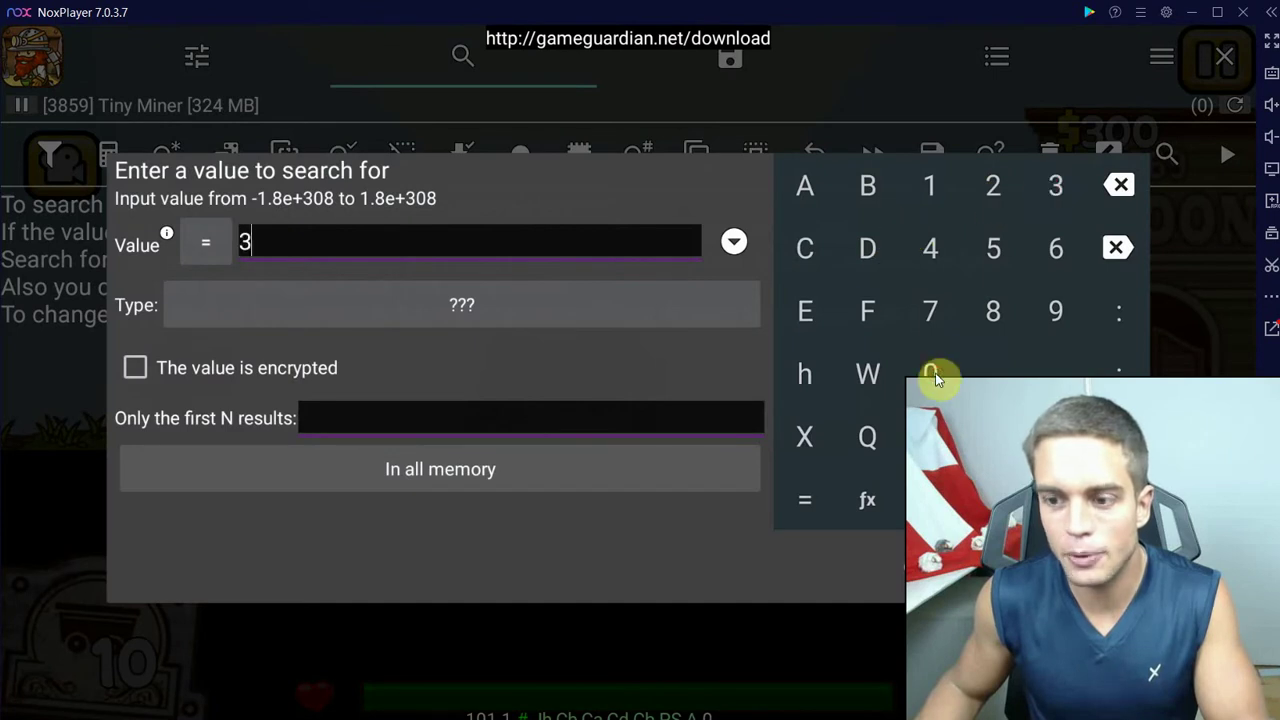
double_click(943, 371)
left_click(1055, 577)
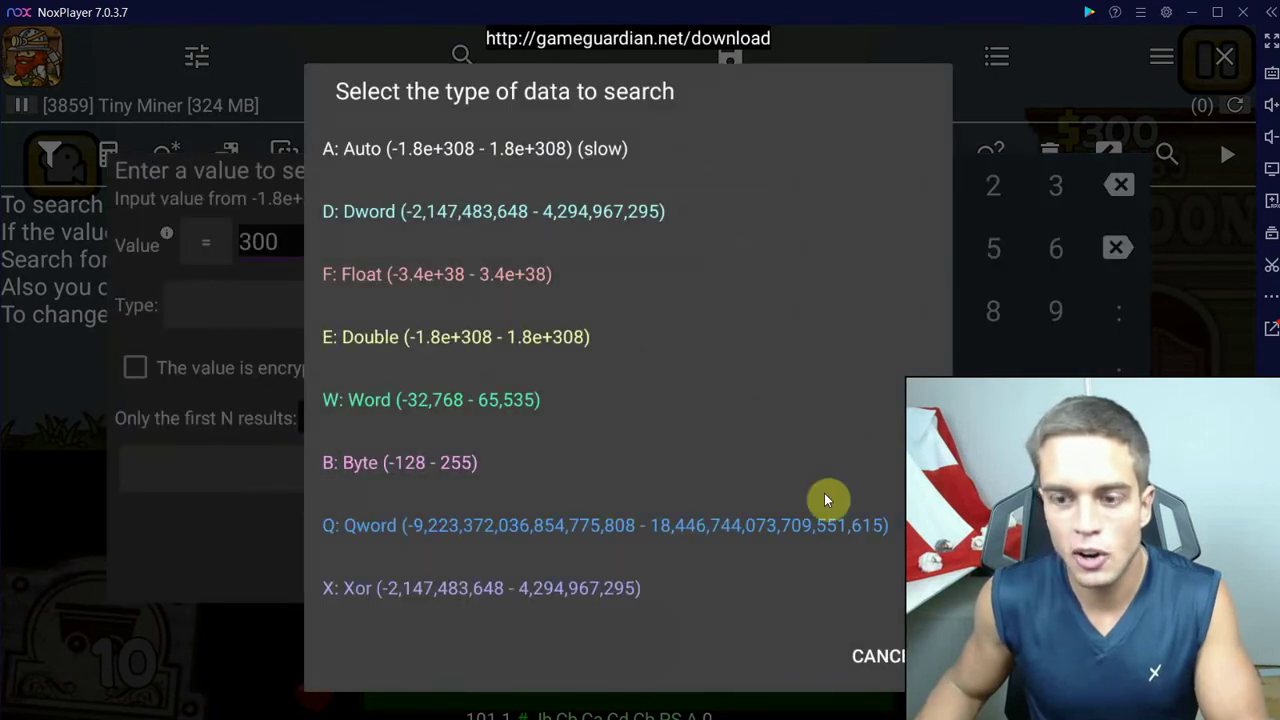
left_click(452, 150)
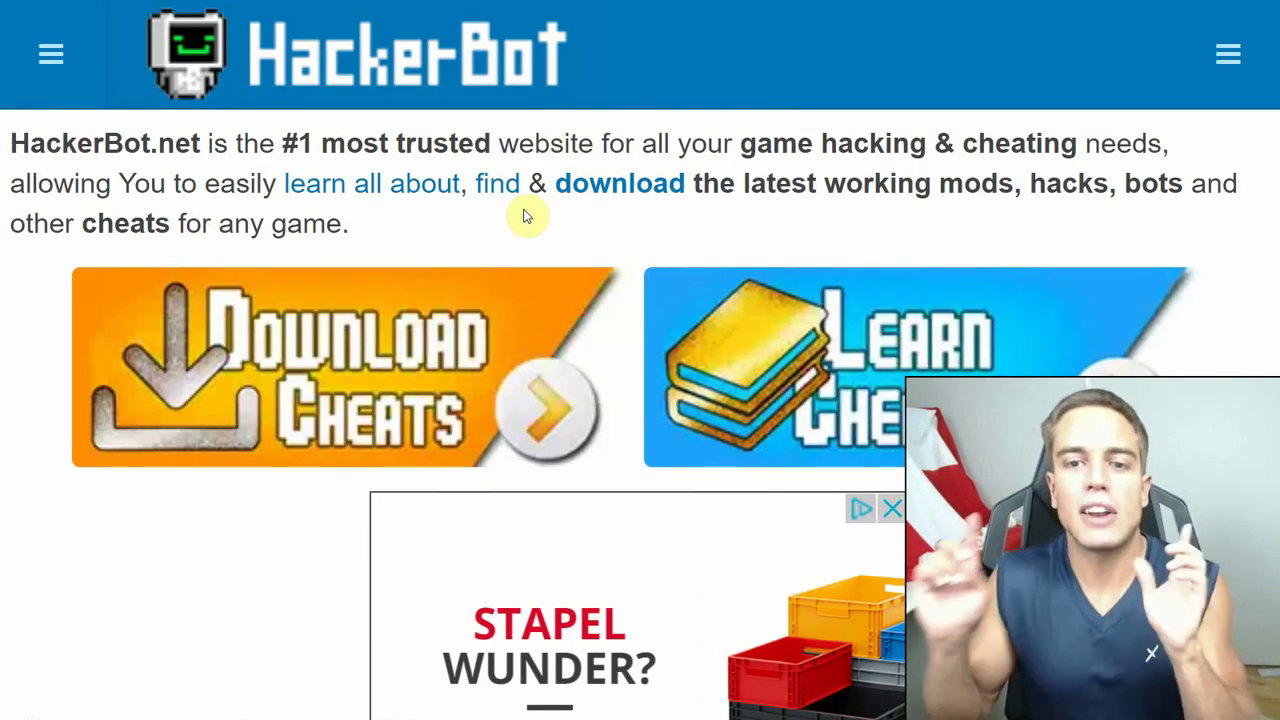
Open HackerBot's Game Hacking Wiki from the learning section, look over its topics and return to the site's homepage.
left_click(922, 352)
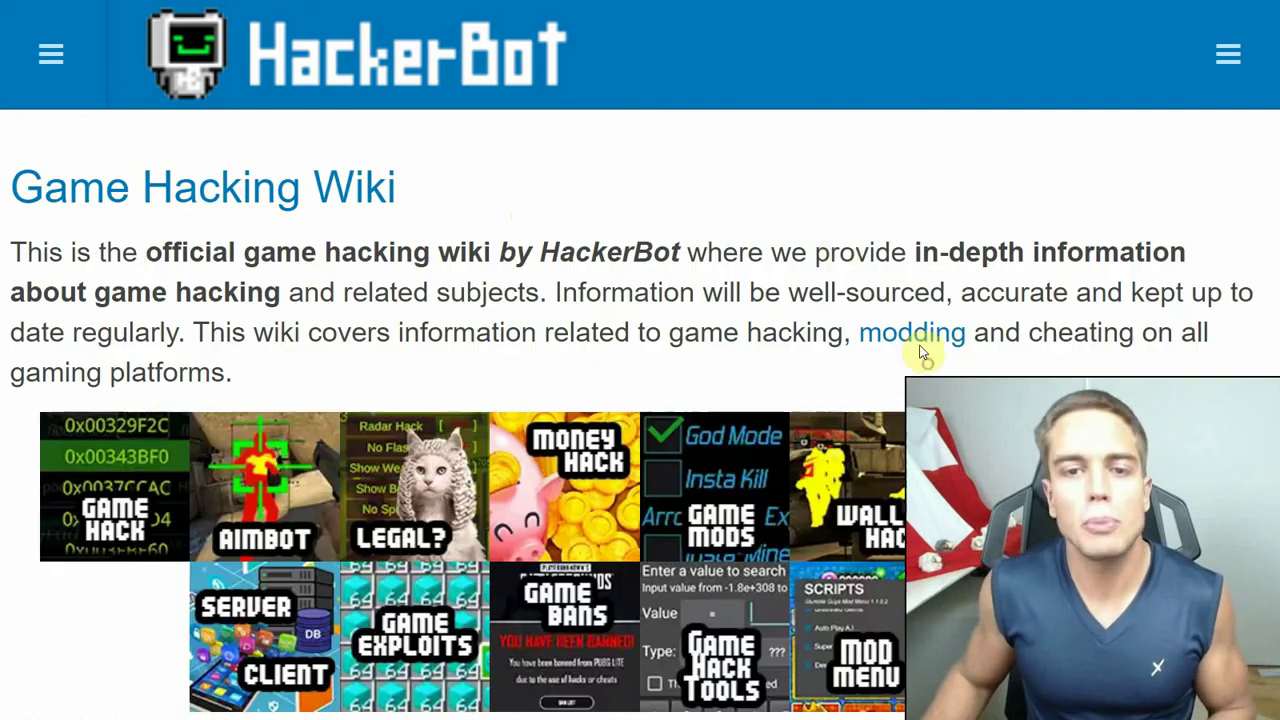
scroll(770, 275, "down", 1)
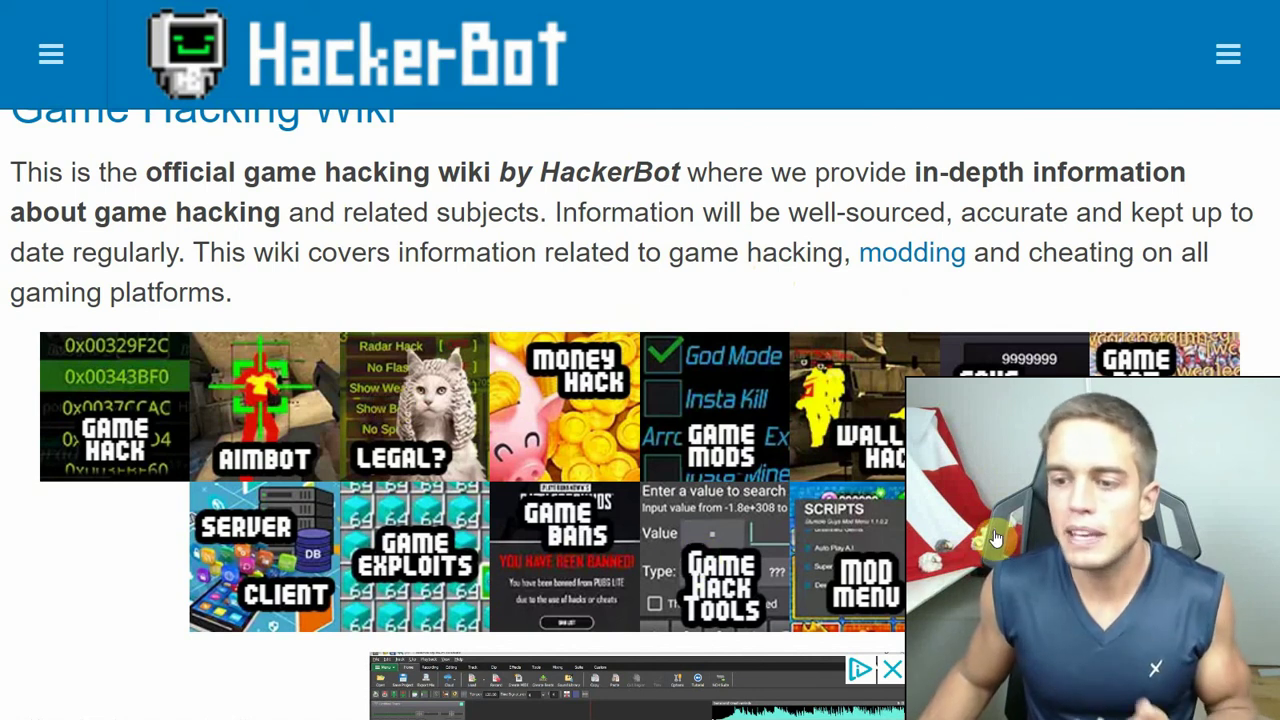
left_click(310, 76)
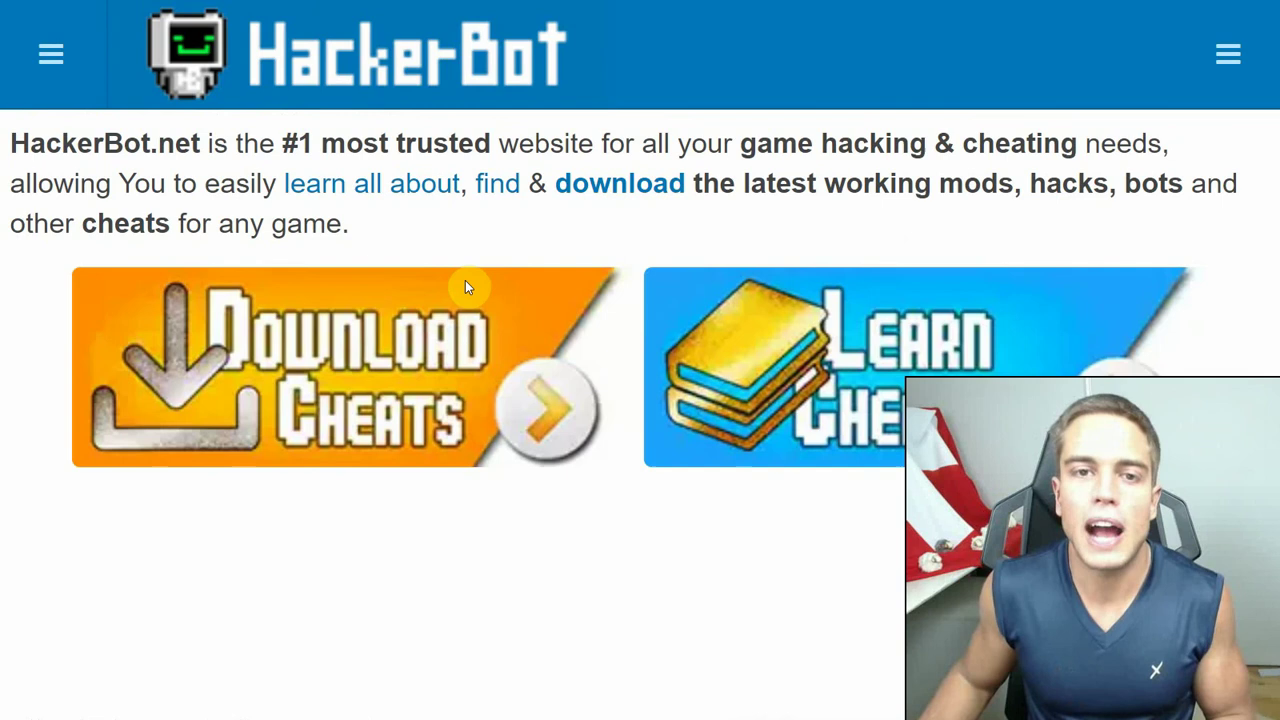
scroll(486, 216, "down", 5)
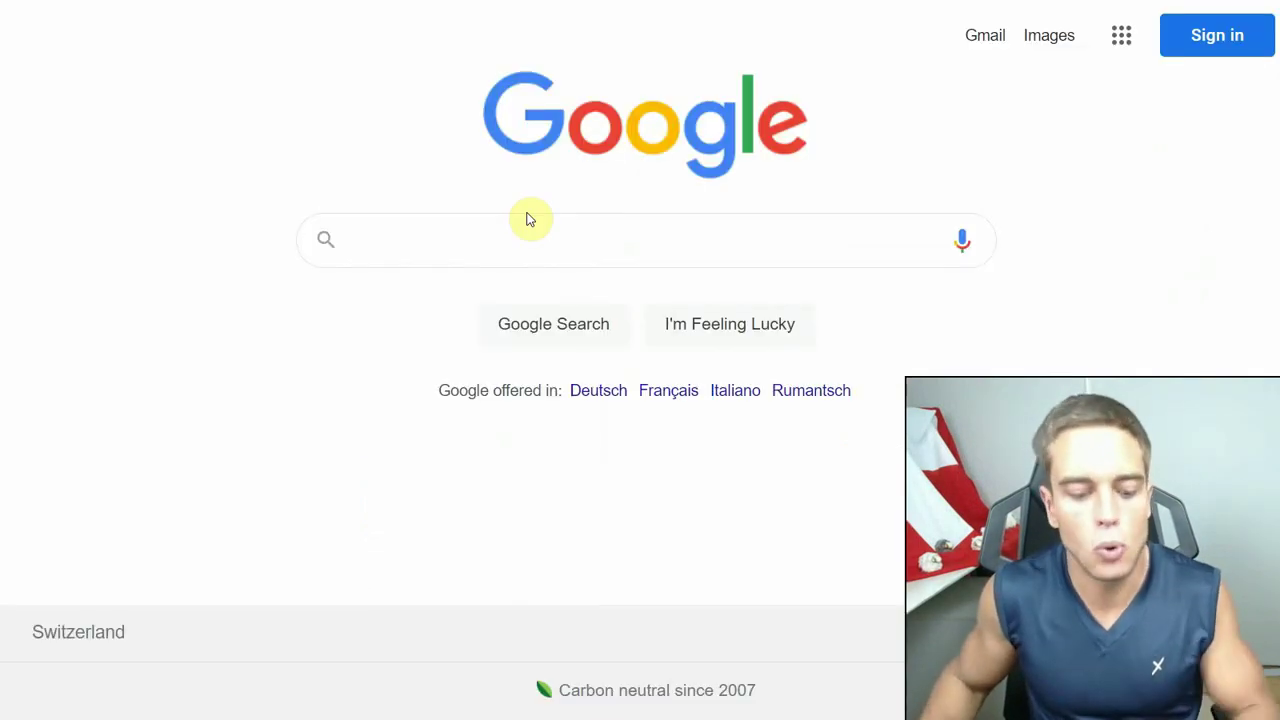
Search Google for "game hacks" and open the HackerBot website from the results.
type("ame hacks")
key("Return")
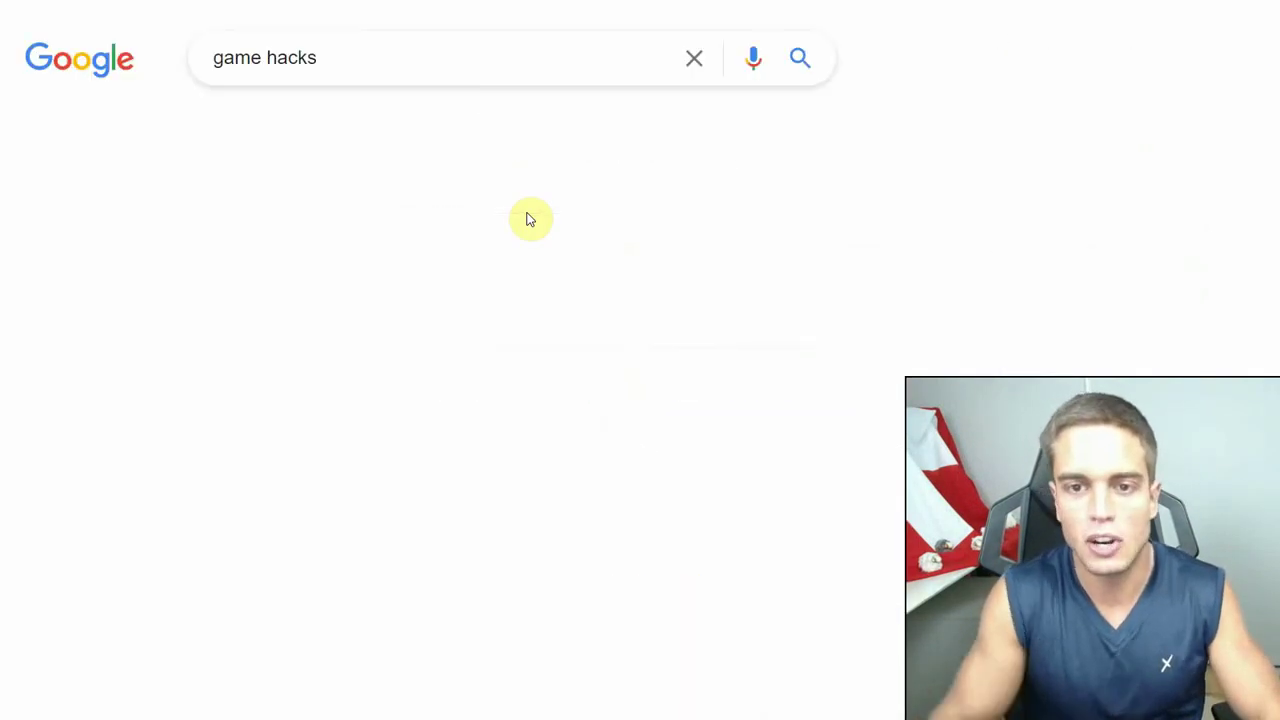
left_click(225, 260)
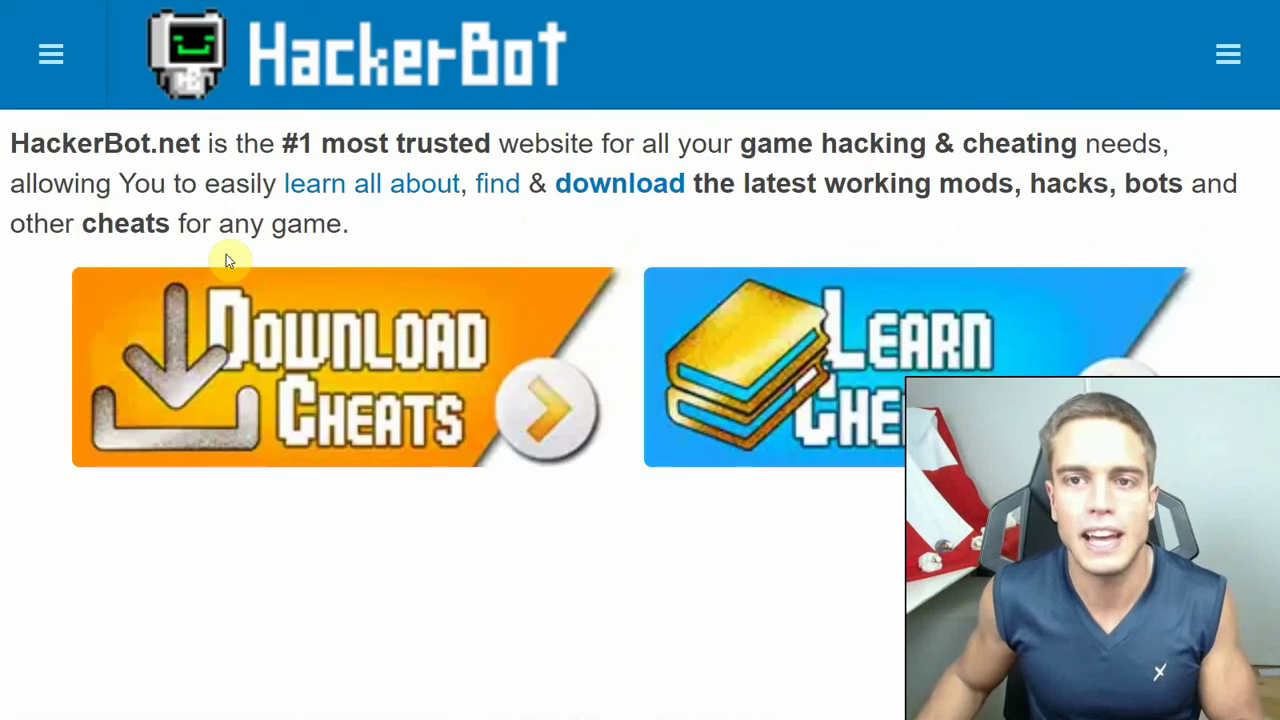